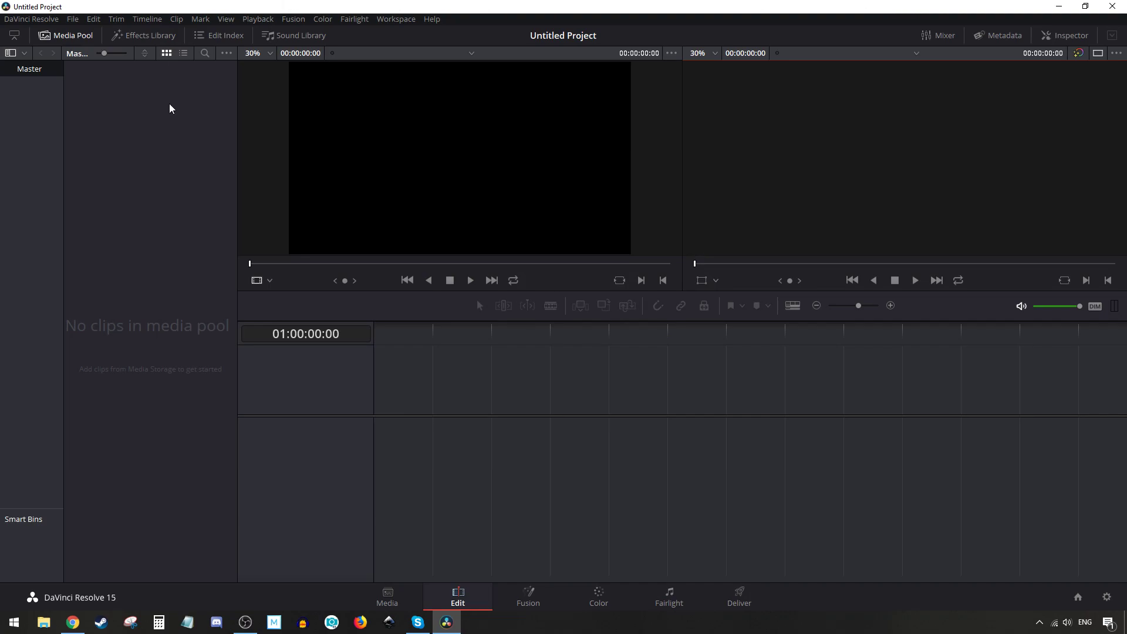
Import IMG_2009.MOV through Import Media, answering Don't change to the frame-rate prompt
click(74, 19)
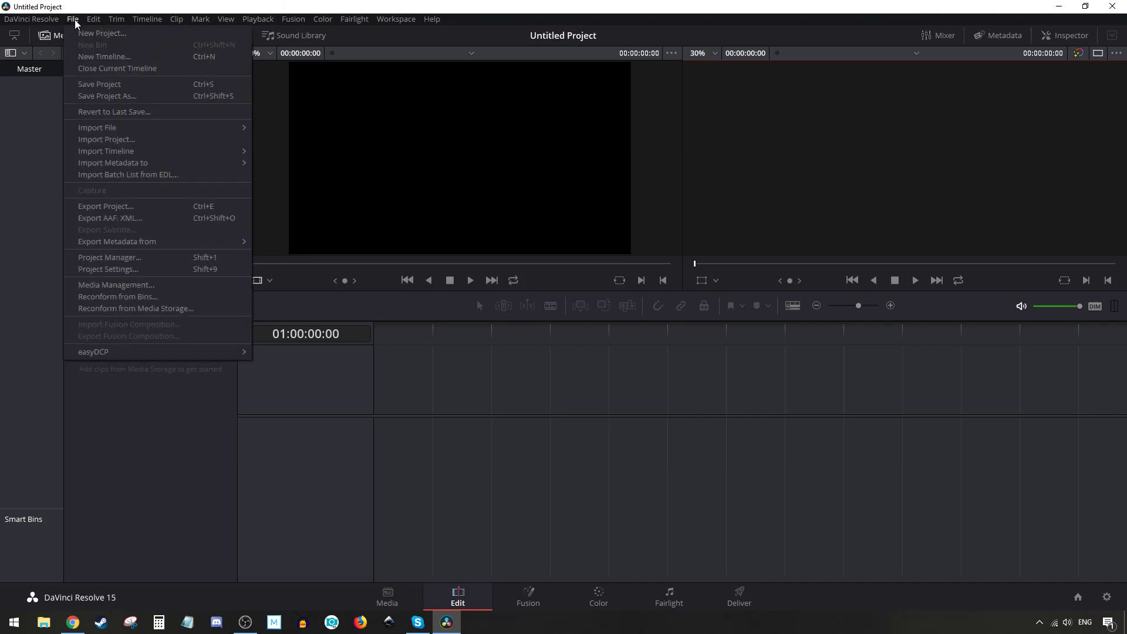
mouse_move(140, 131)
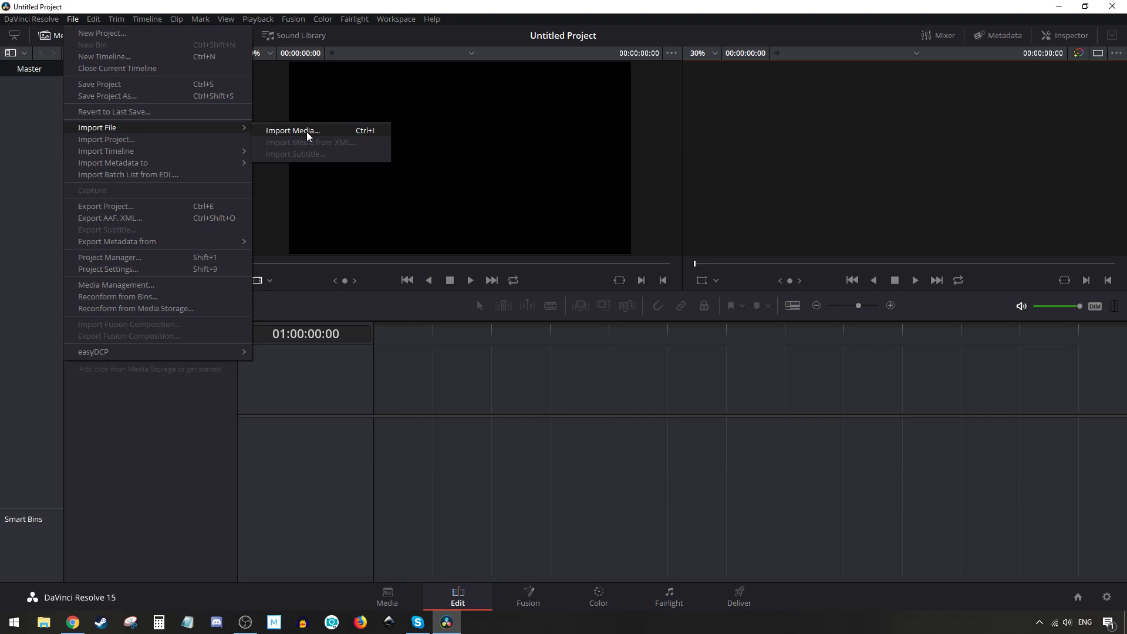
click(376, 131)
click(452, 114)
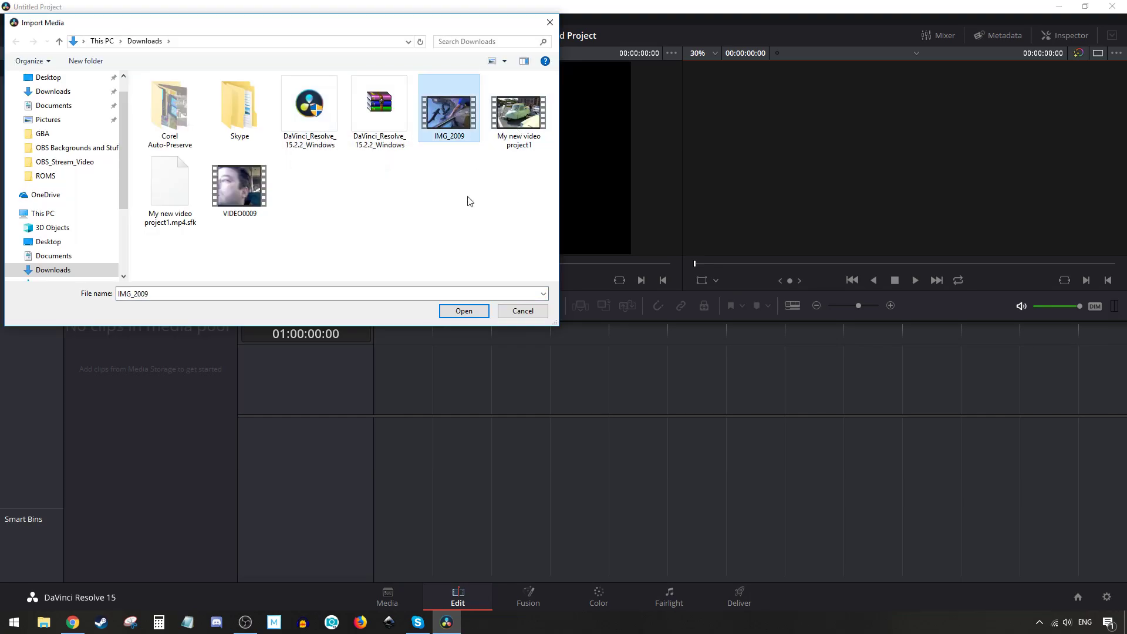
click(473, 313)
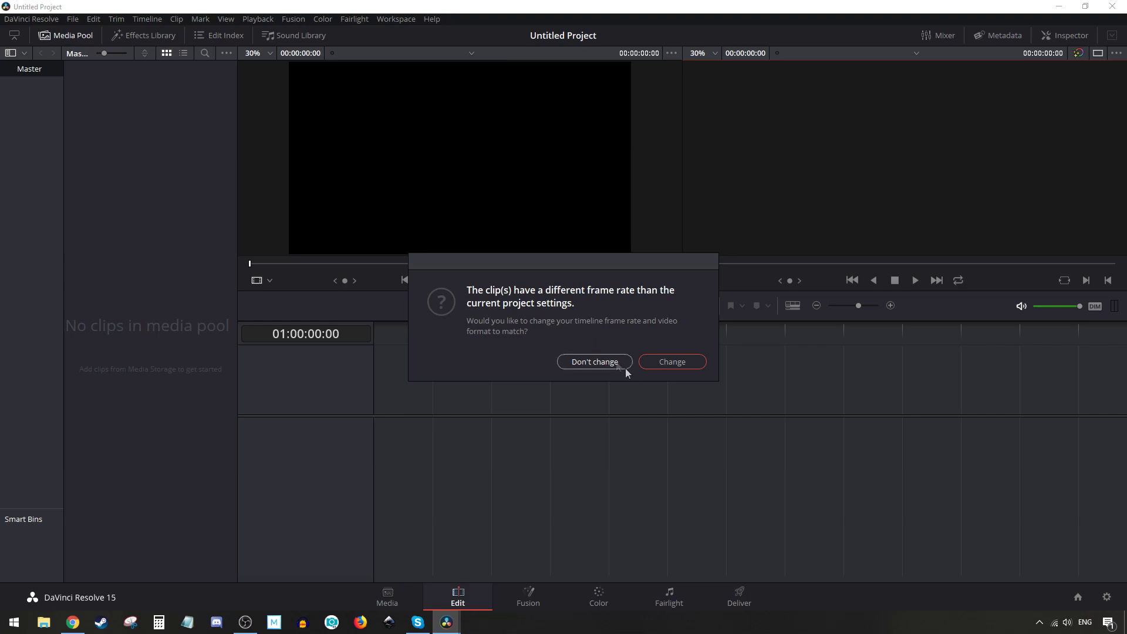
click(601, 364)
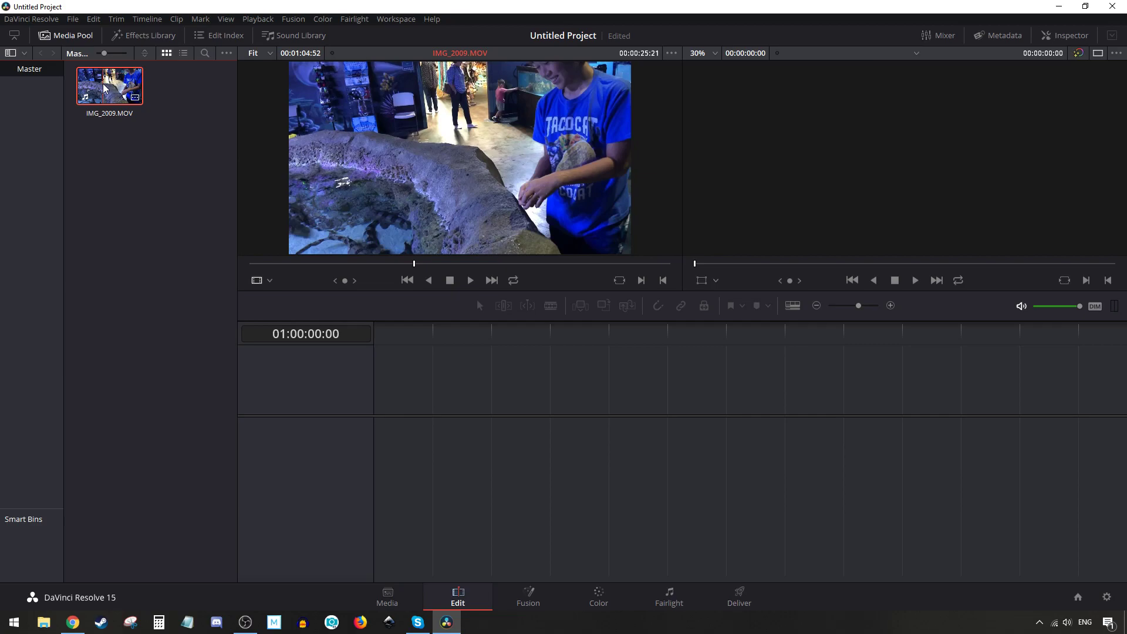
Drag IMG_2009.MOV from the Media Pool to create Timeline 1 with the clip on it
drag(103, 88, 478, 423)
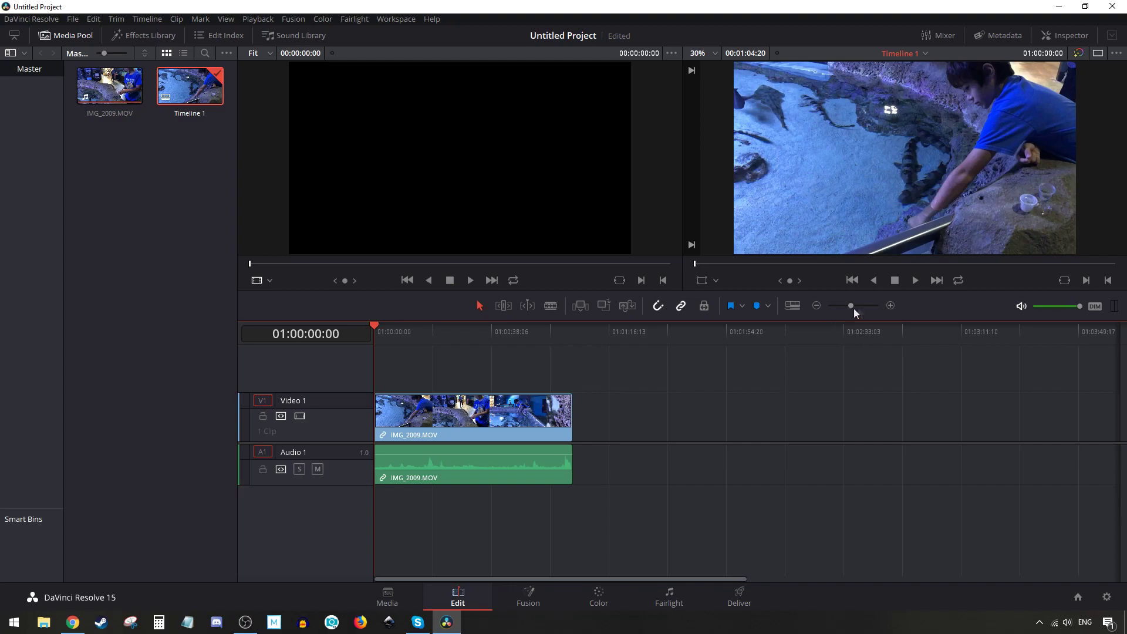
click(890, 305)
click(890, 305)
click(816, 305)
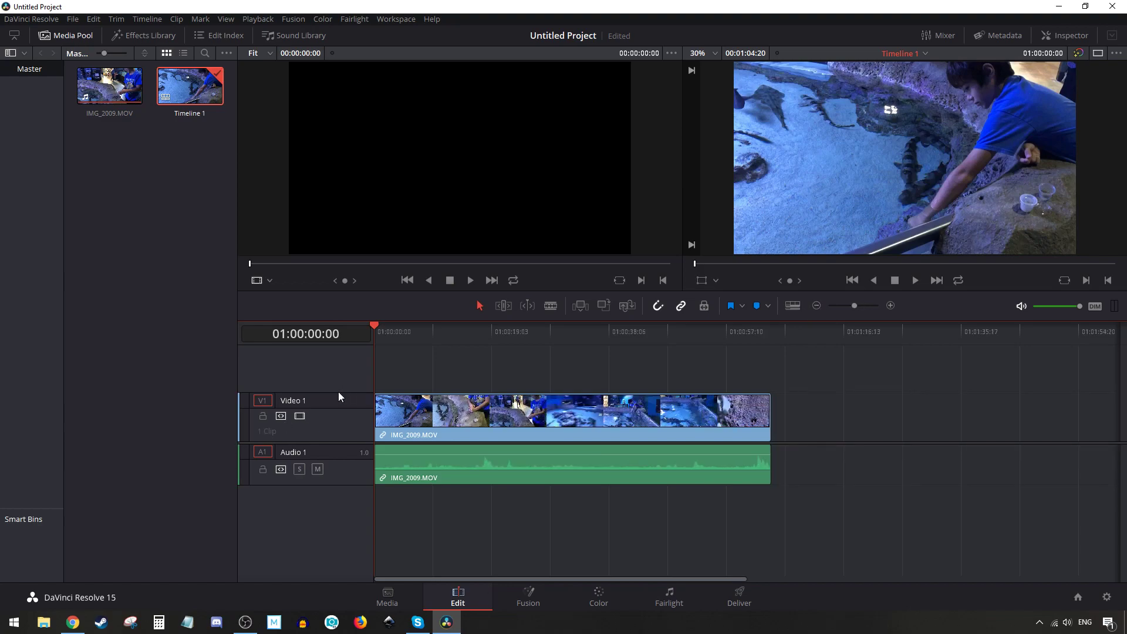
Make the Video 1 and Audio 1 tracks taller and scrub through the clip
mouse_move(332, 394)
mouse_down()
mouse_move(329, 362)
mouse_move(340, 395)
mouse_up()
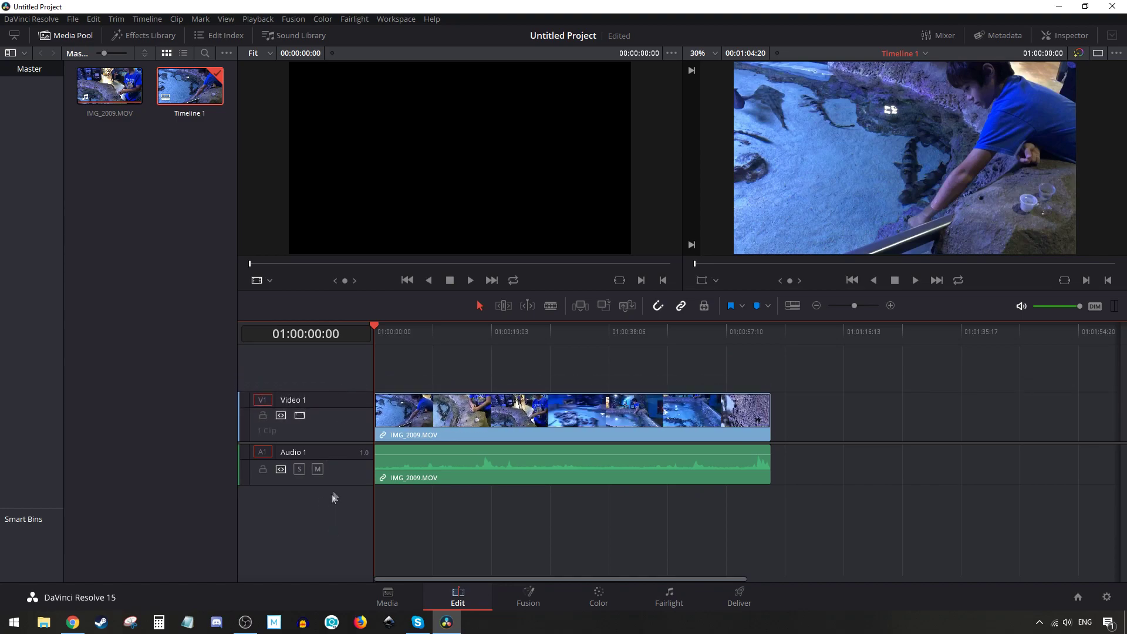
drag(332, 484, 347, 516)
key(ctrl+equal)
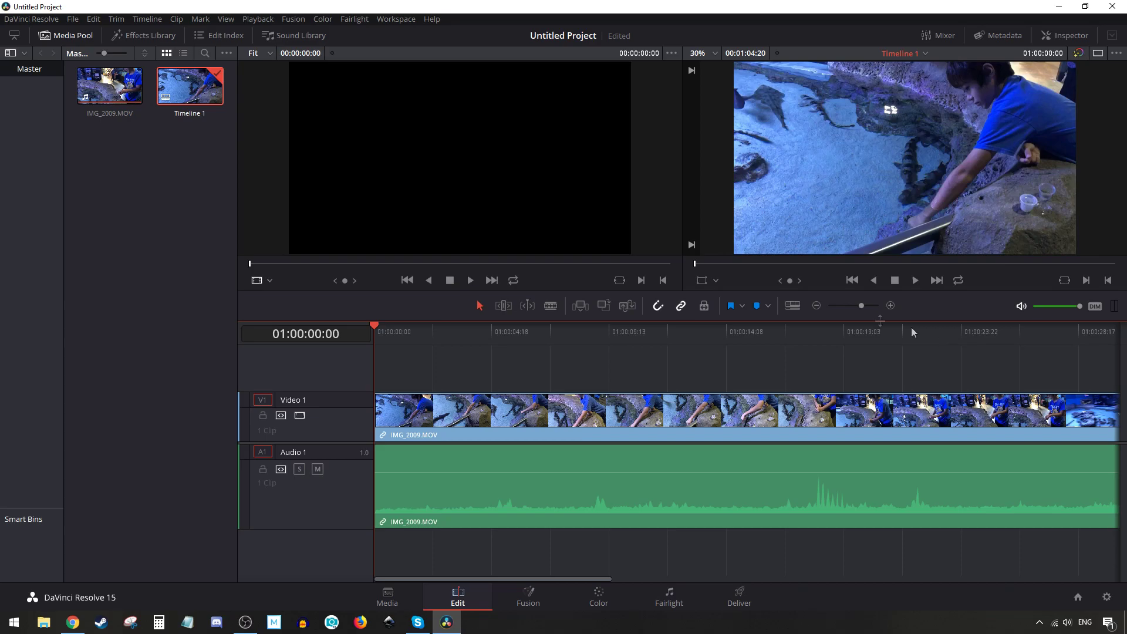
drag(838, 306, 856, 307)
click(712, 327)
drag(712, 327, 842, 414)
Turn on Retime Controls for IMG_2009.MOV and open its 100% speed menu
right_click(843, 414)
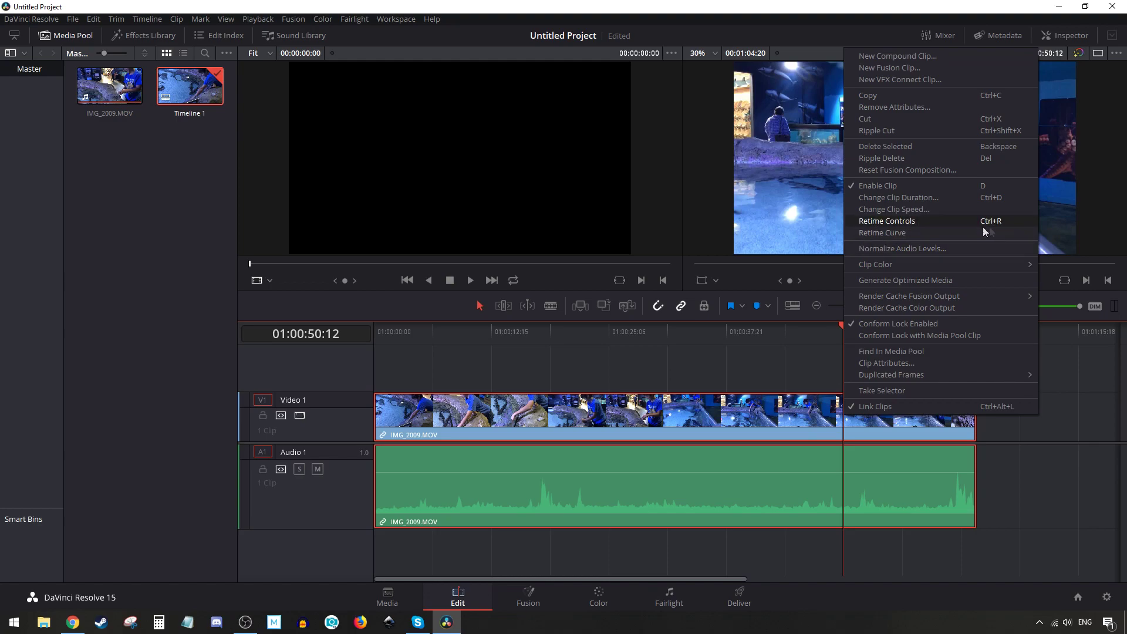
click(926, 220)
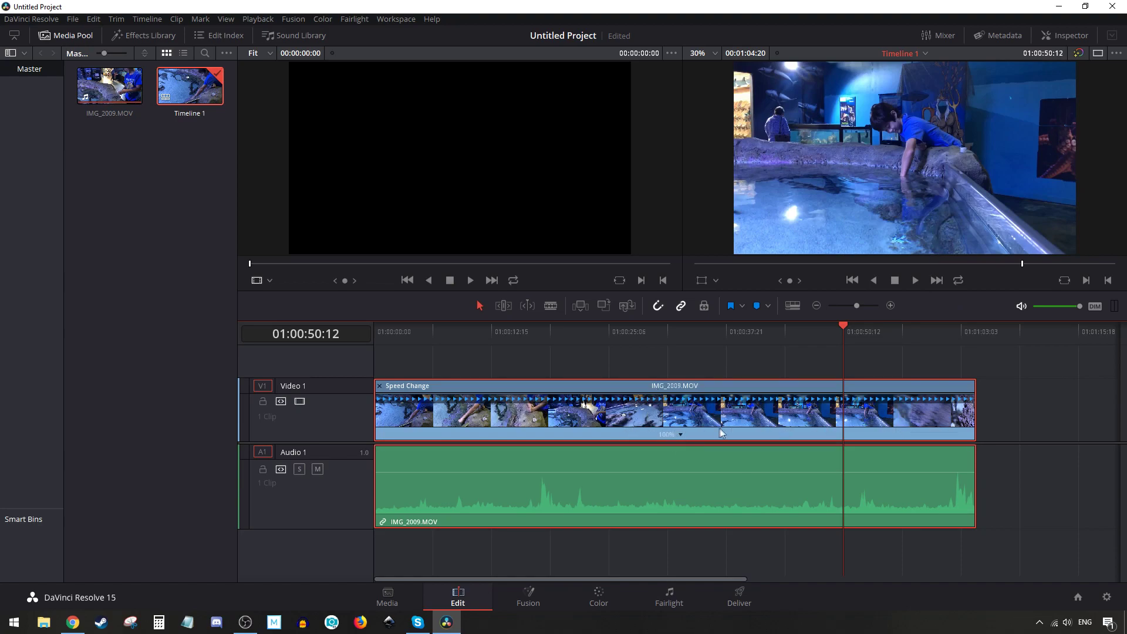
click(681, 436)
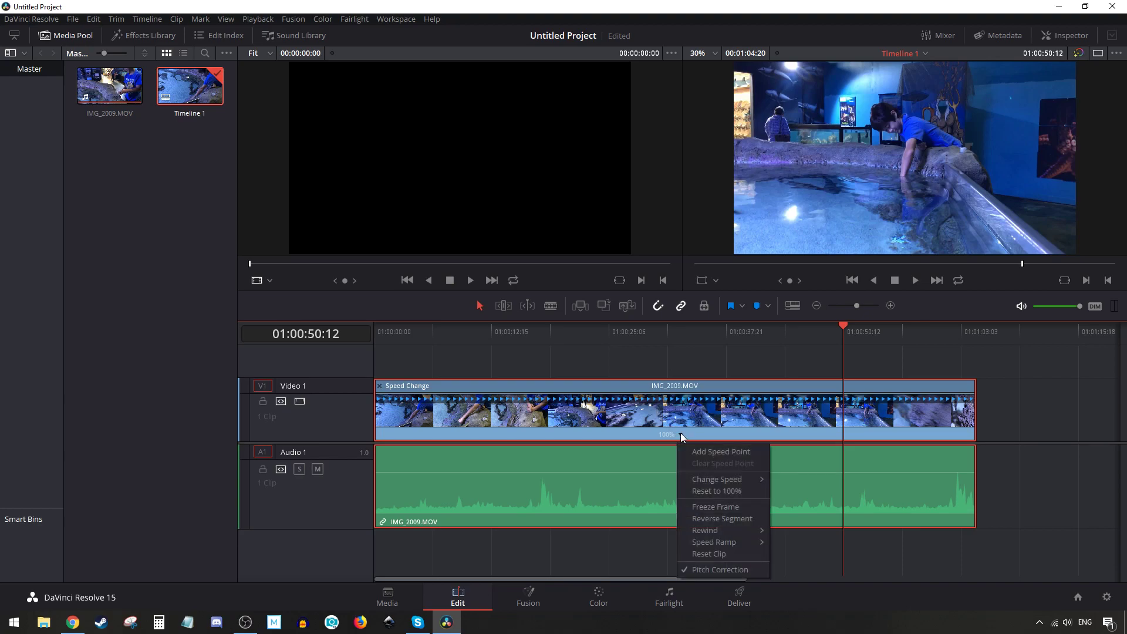
Add a speed point at the playhead, then another about one second later
mouse_move(736, 480)
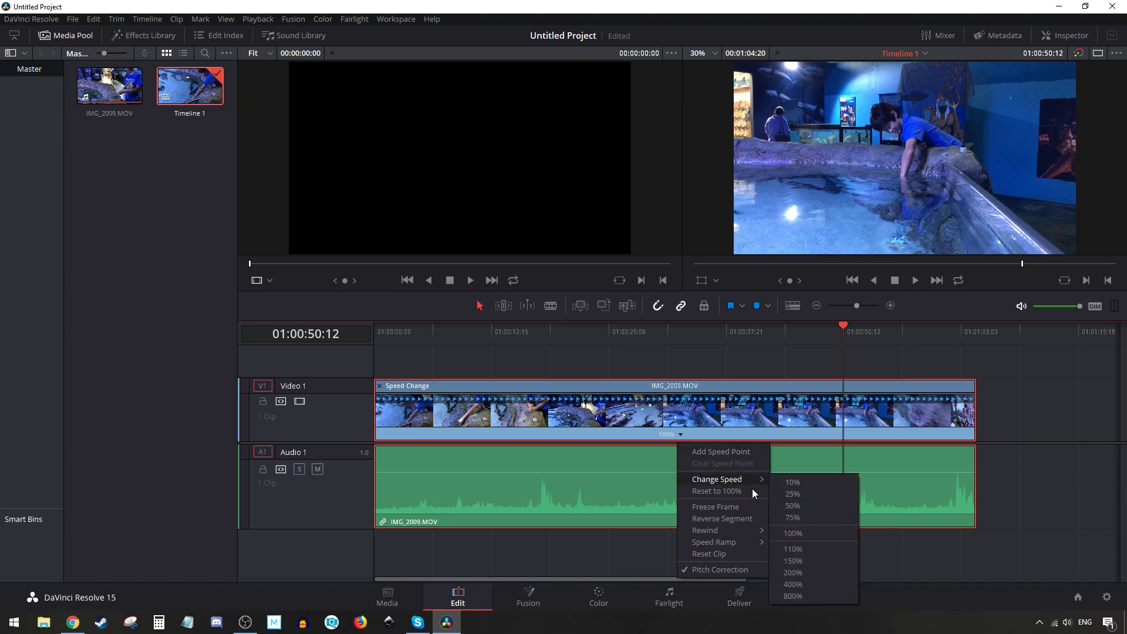
click(696, 362)
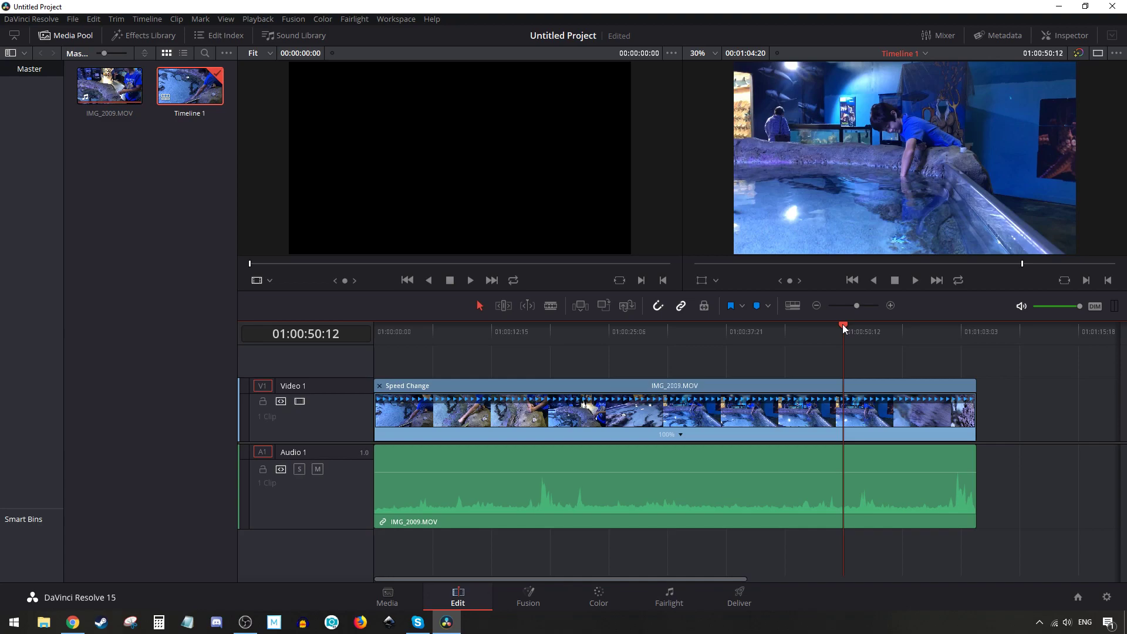
click(681, 435)
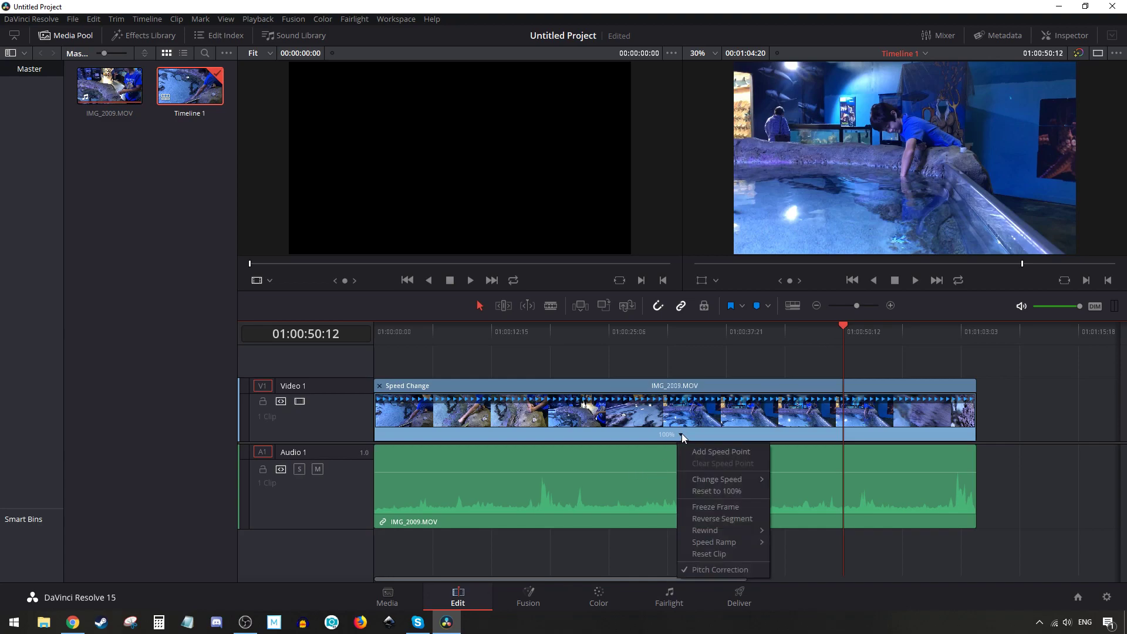
click(728, 450)
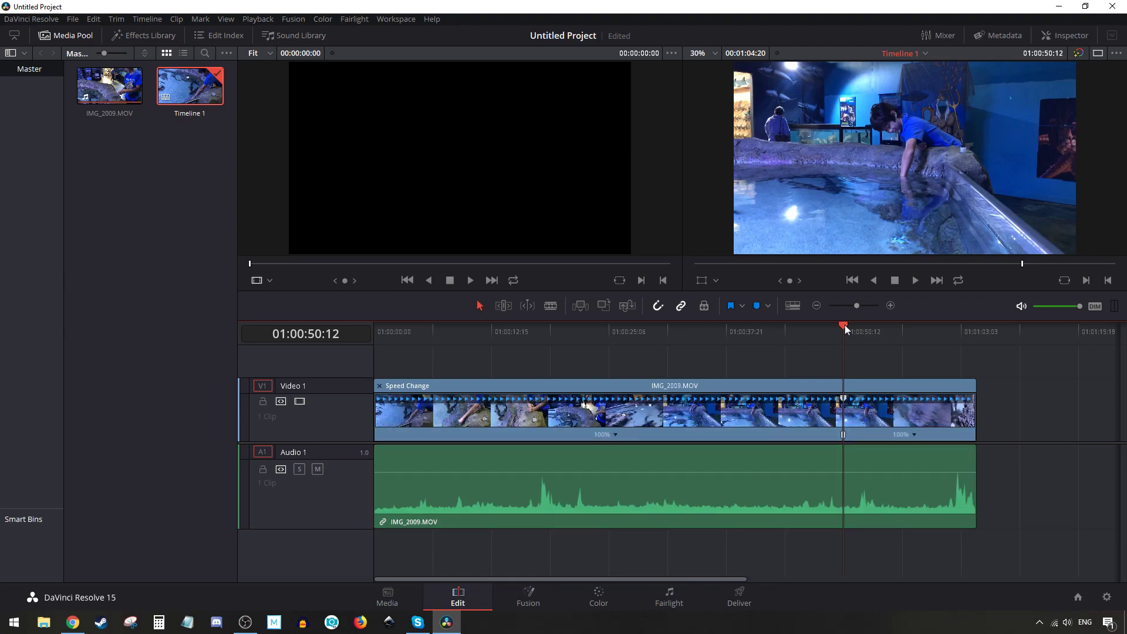
drag(843, 325, 856, 327)
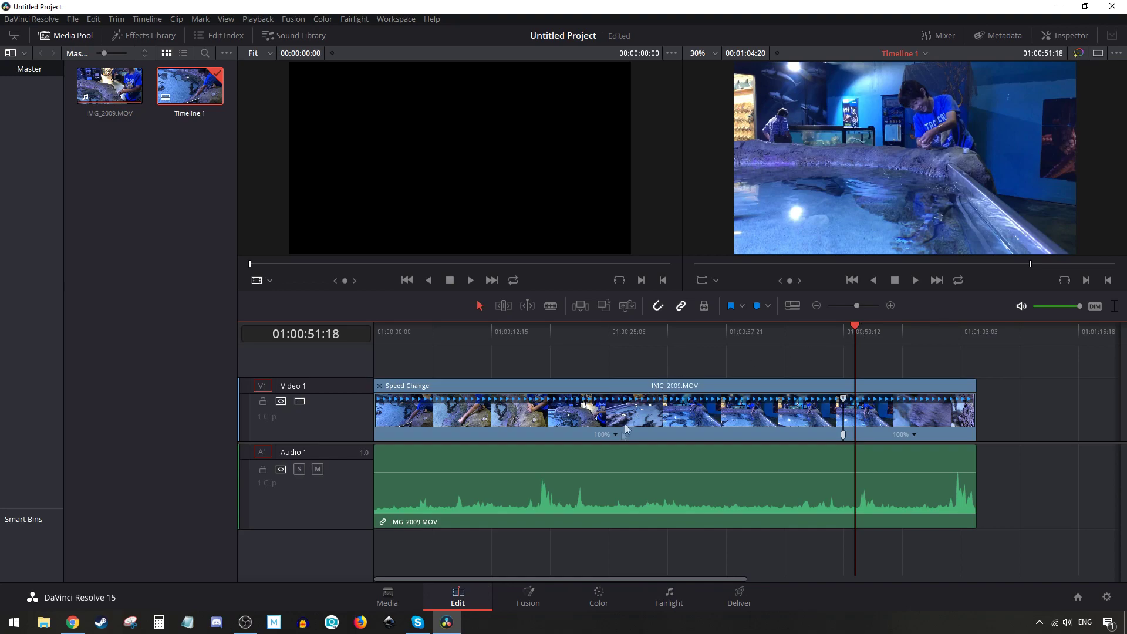
click(913, 434)
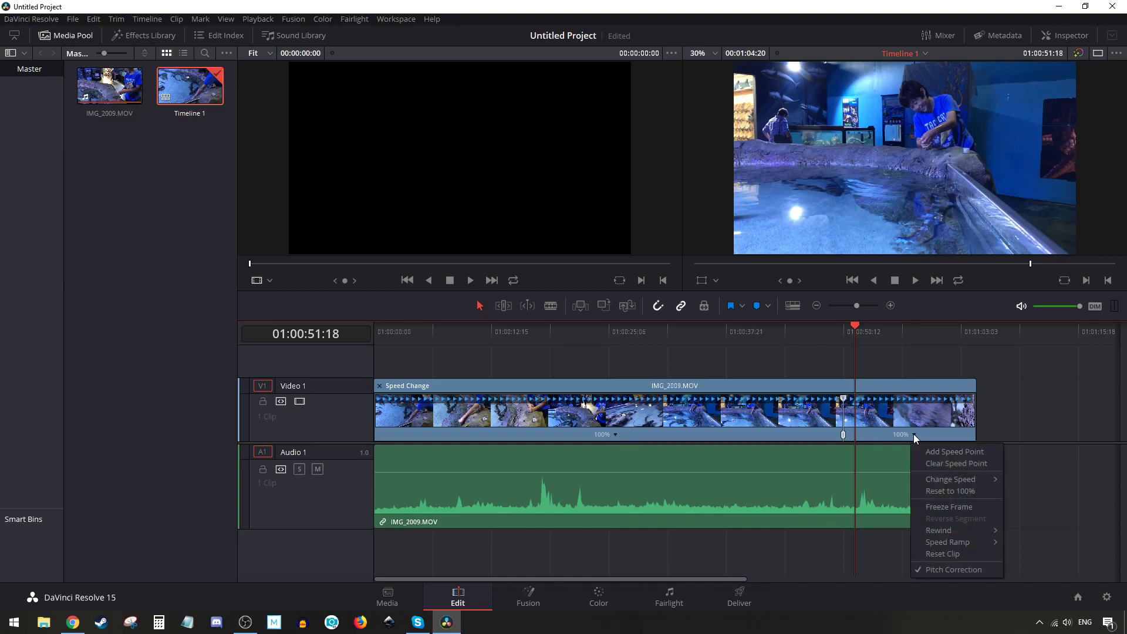
click(955, 452)
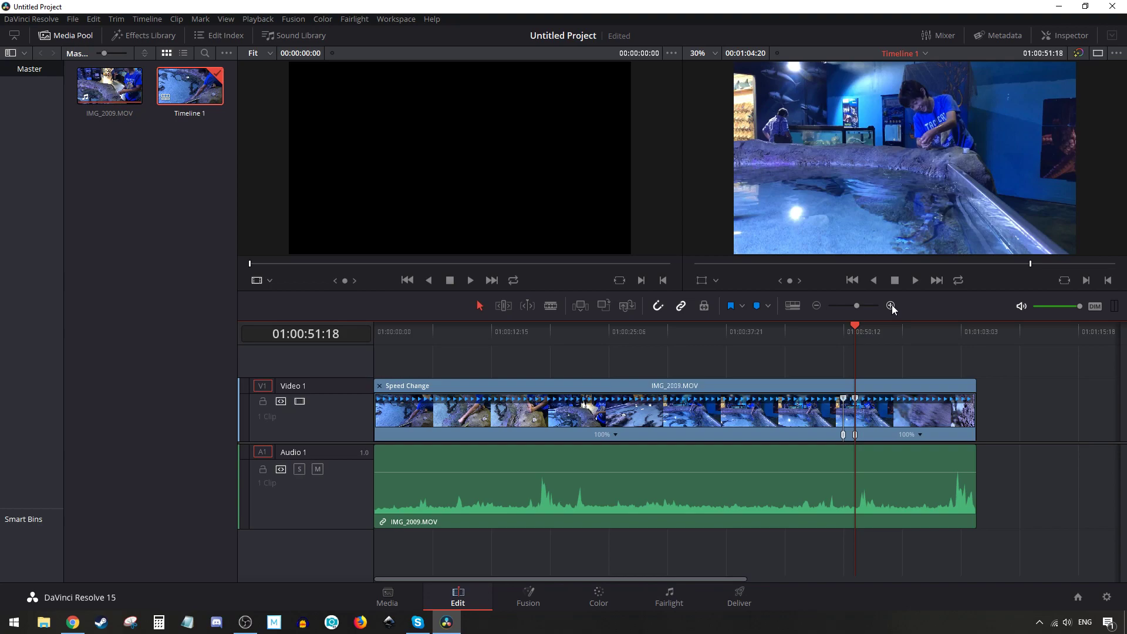
Zoom the timeline in around the two speed points and scrub the section between them
click(819, 304)
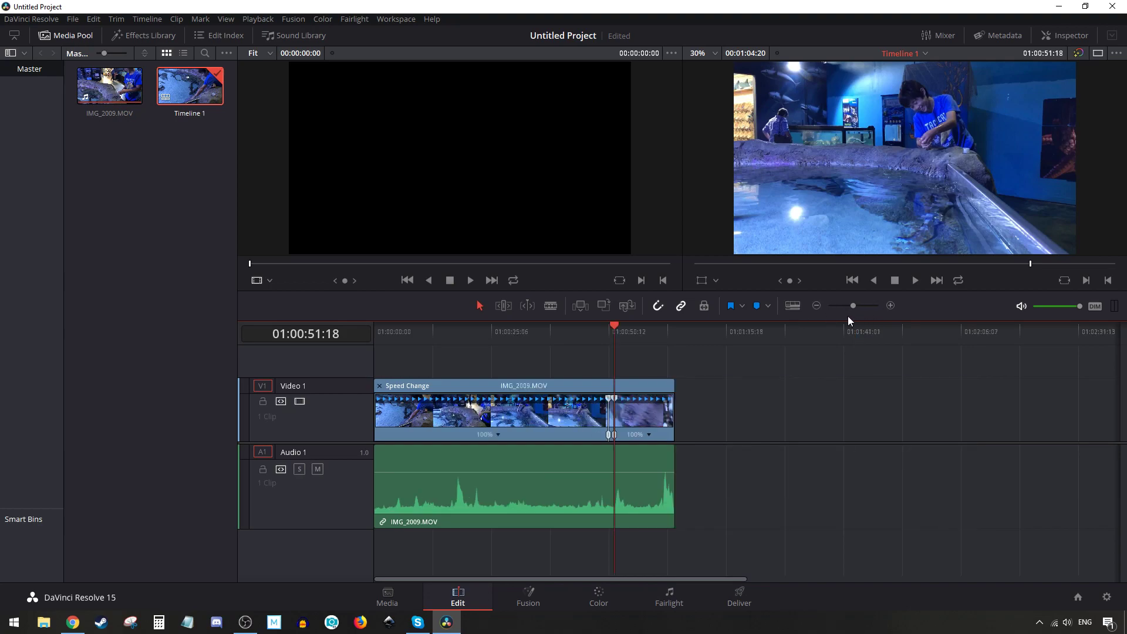
click(891, 306)
click(891, 305)
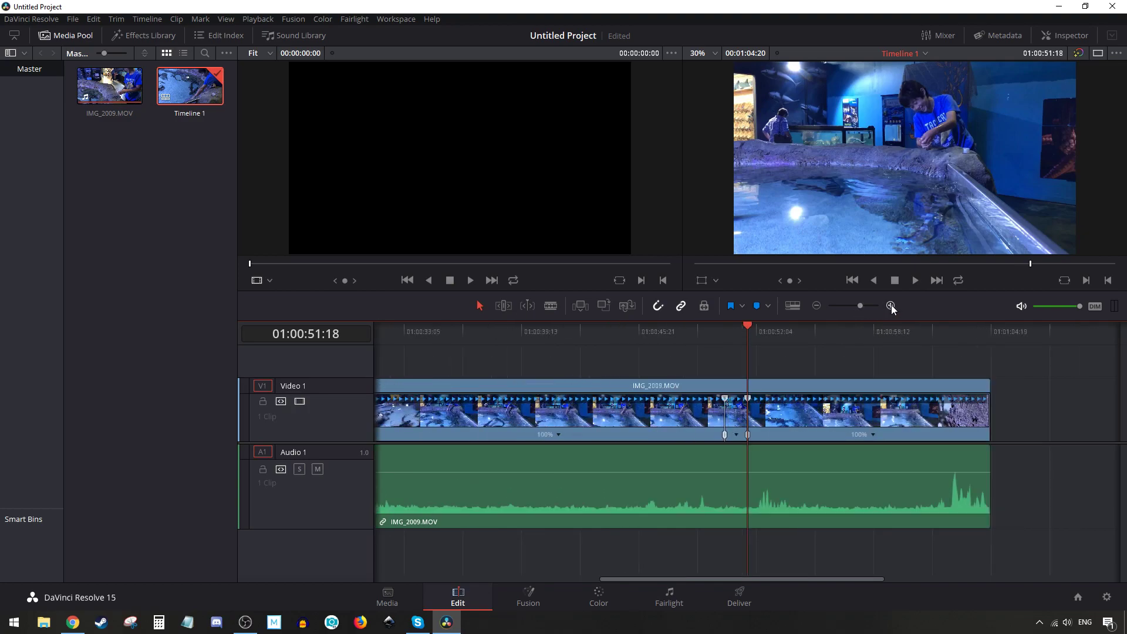
click(891, 305)
click(891, 305)
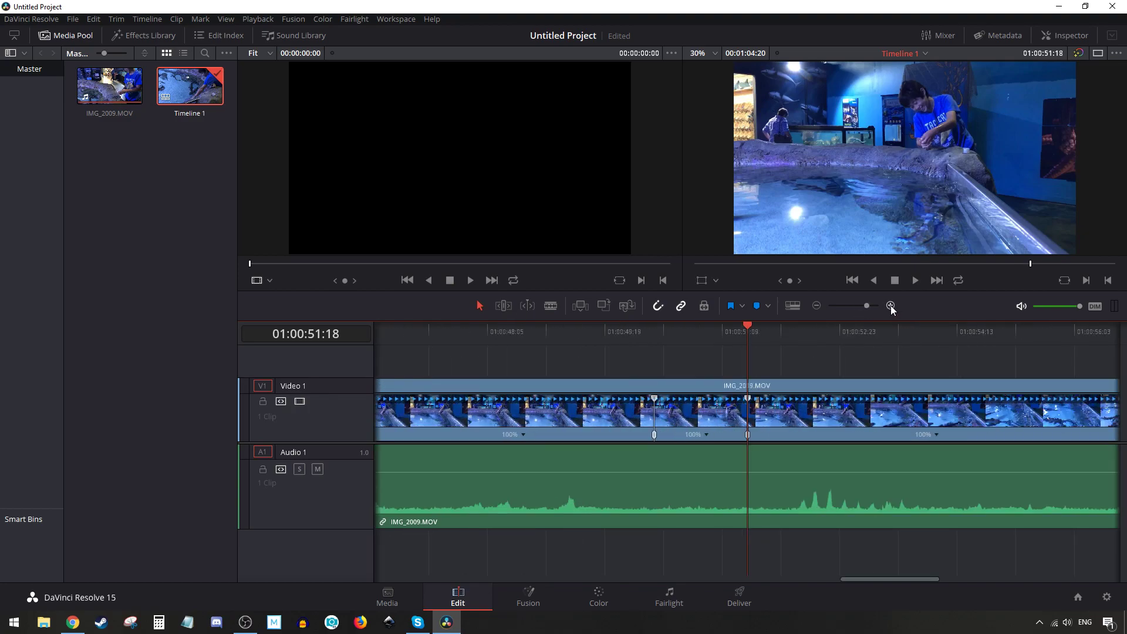
click(890, 305)
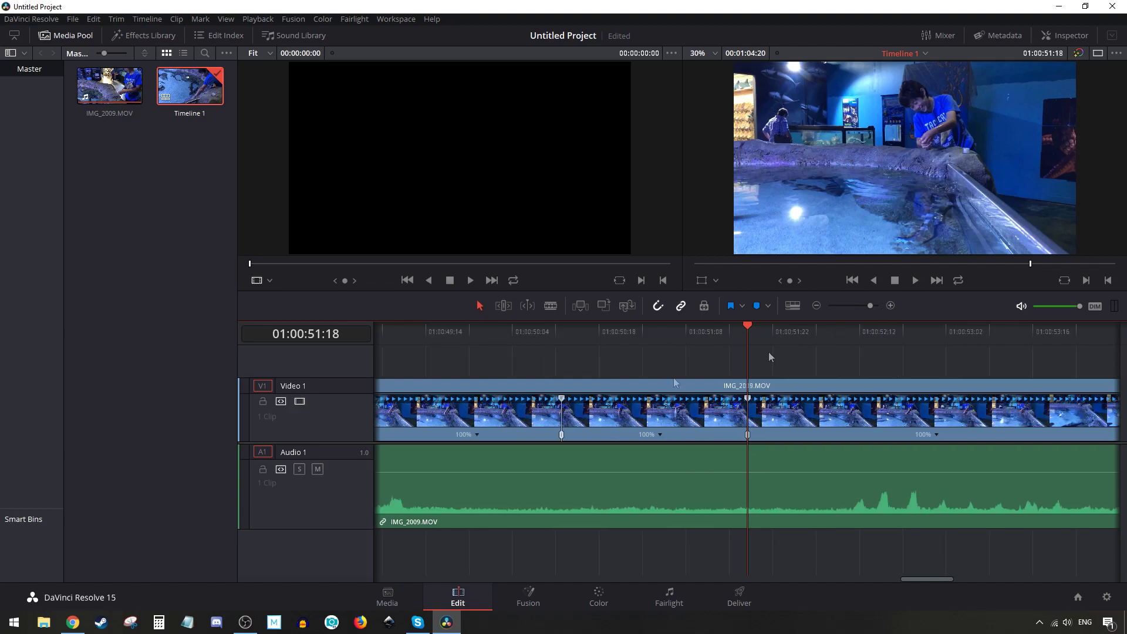
drag(748, 328, 661, 332)
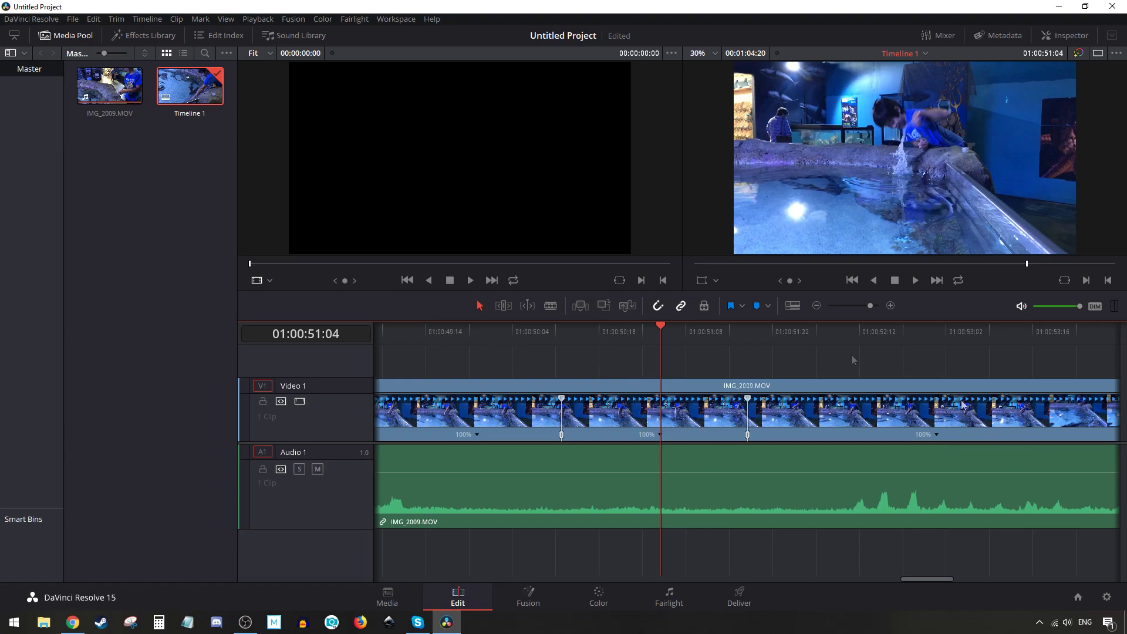
Change the middle section's speed to 25% and move the playhead back before it
key(space)
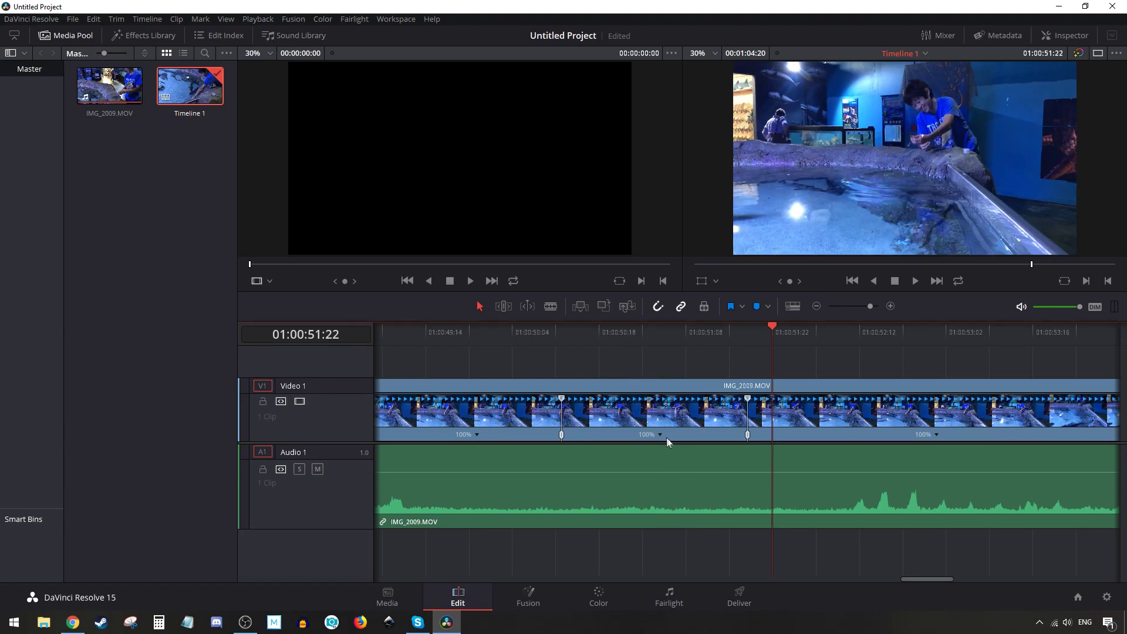
click(660, 434)
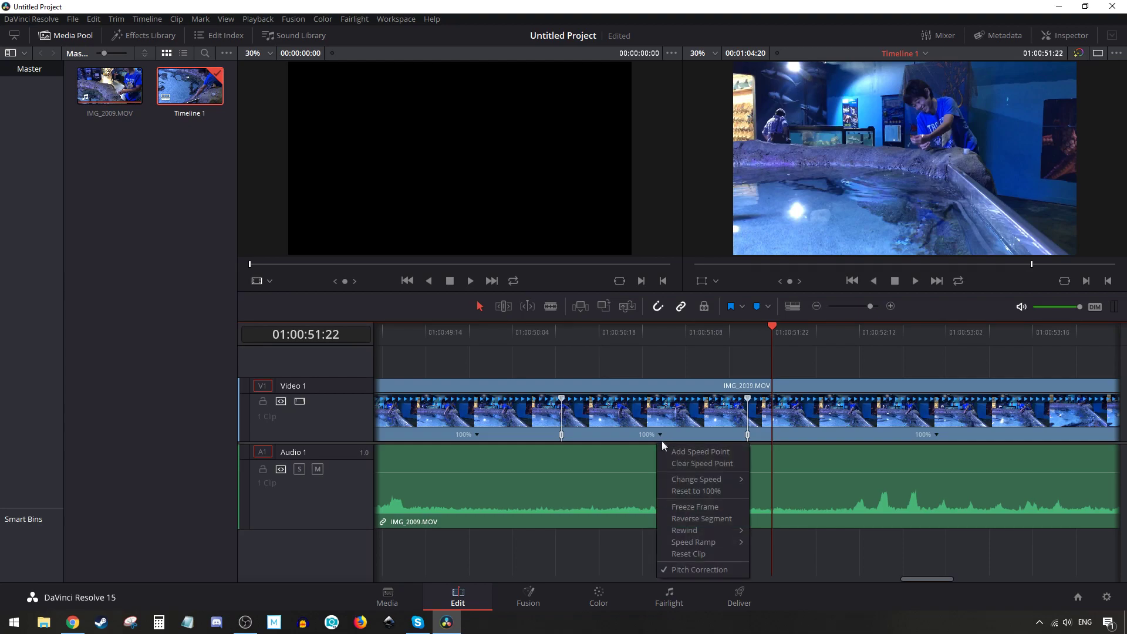
mouse_move(697, 483)
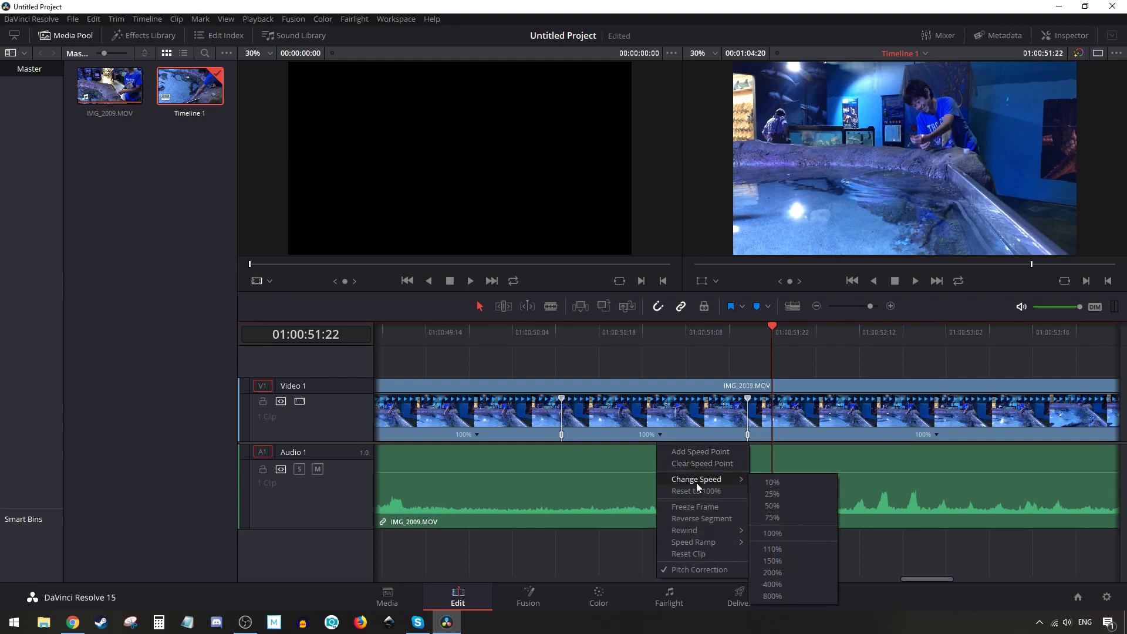
click(791, 493)
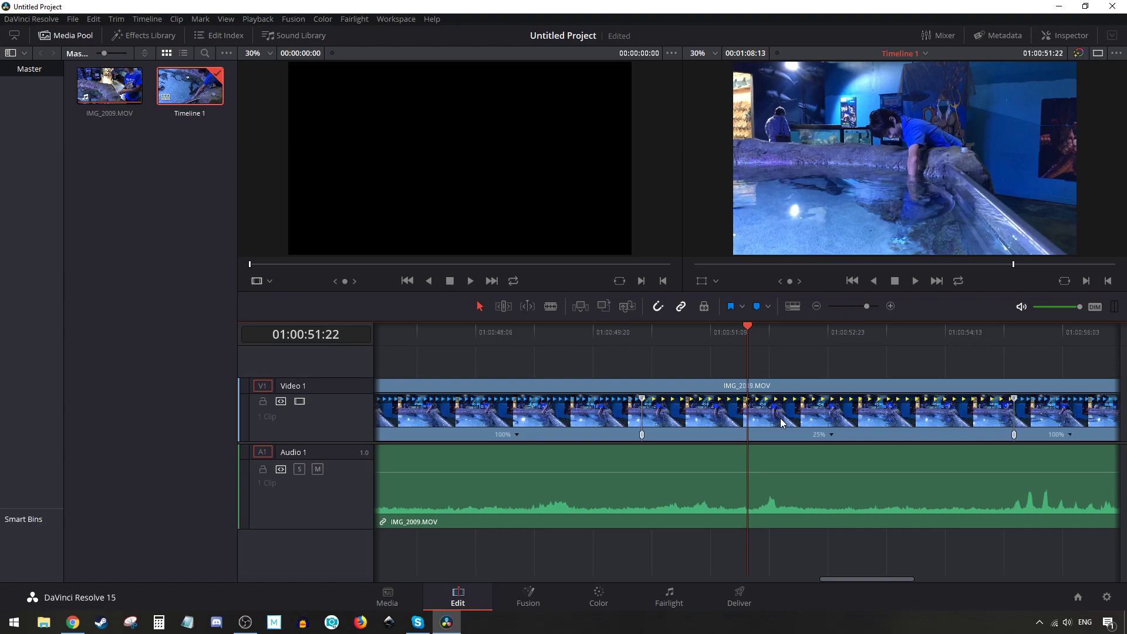
drag(587, 329, 570, 329)
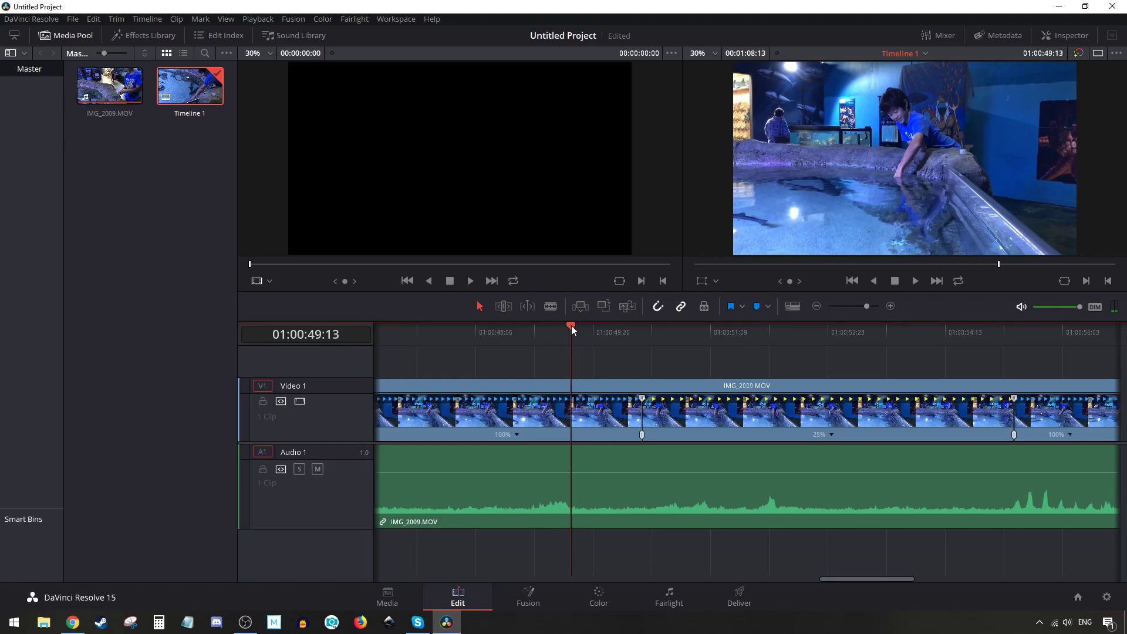
key(space)
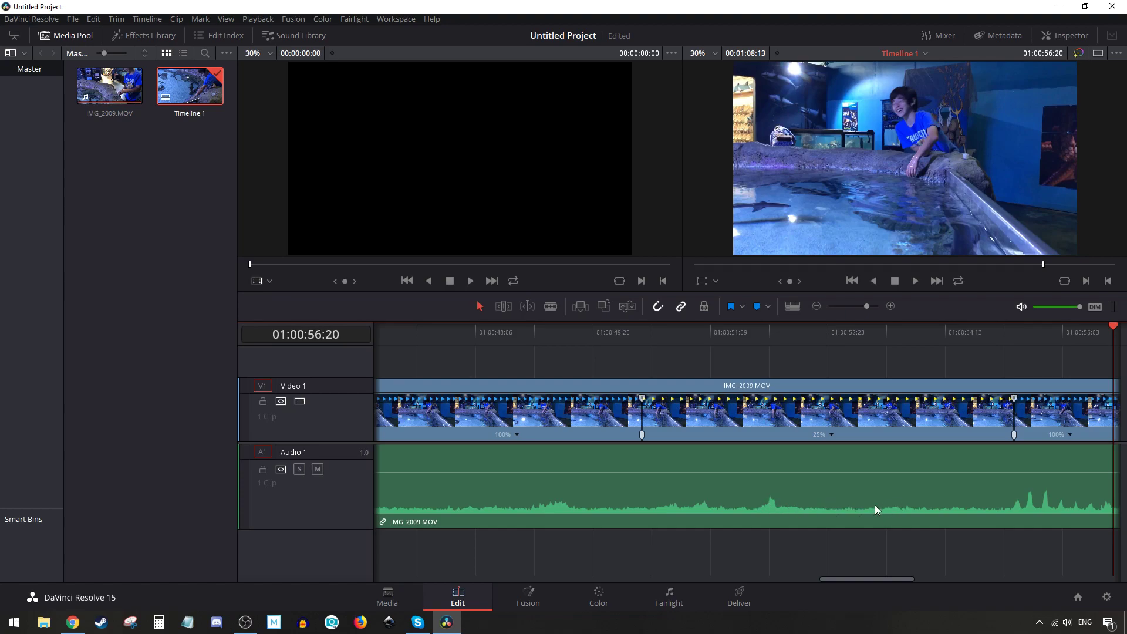
click(647, 463)
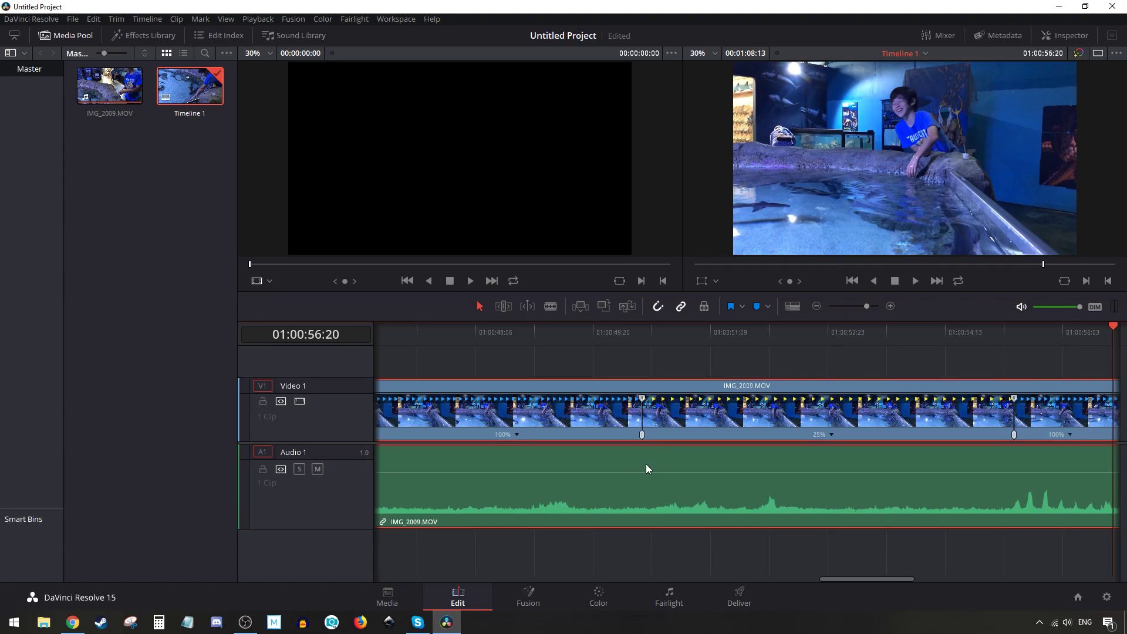
Untick Link Clips to detach the audio, then delete the audio clip and undo to restore it
right_click(707, 468)
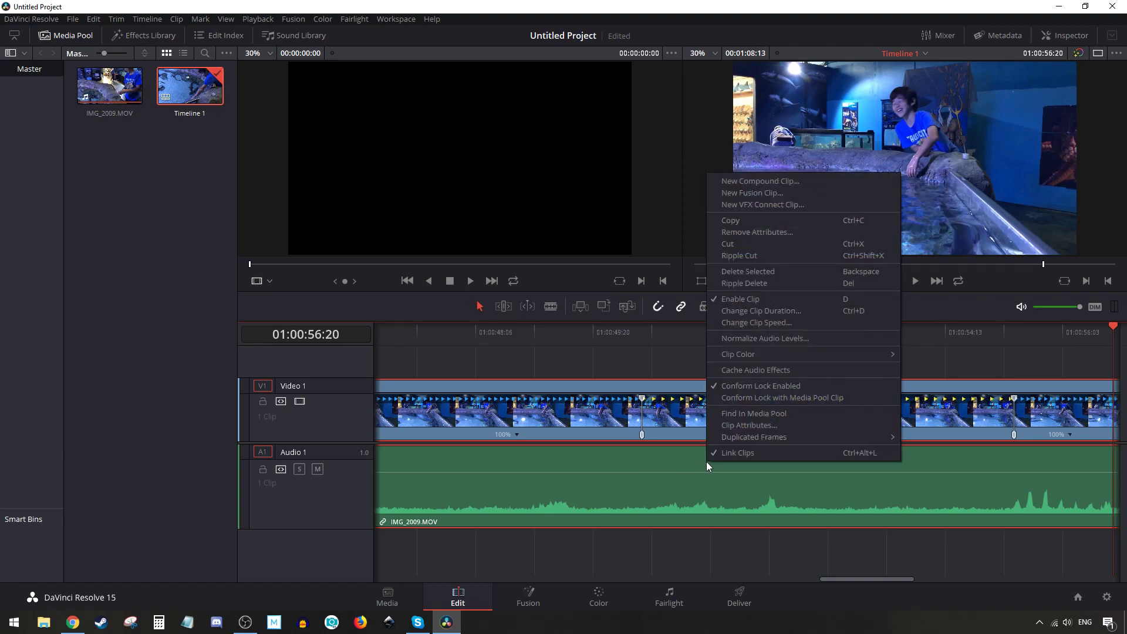
click(766, 456)
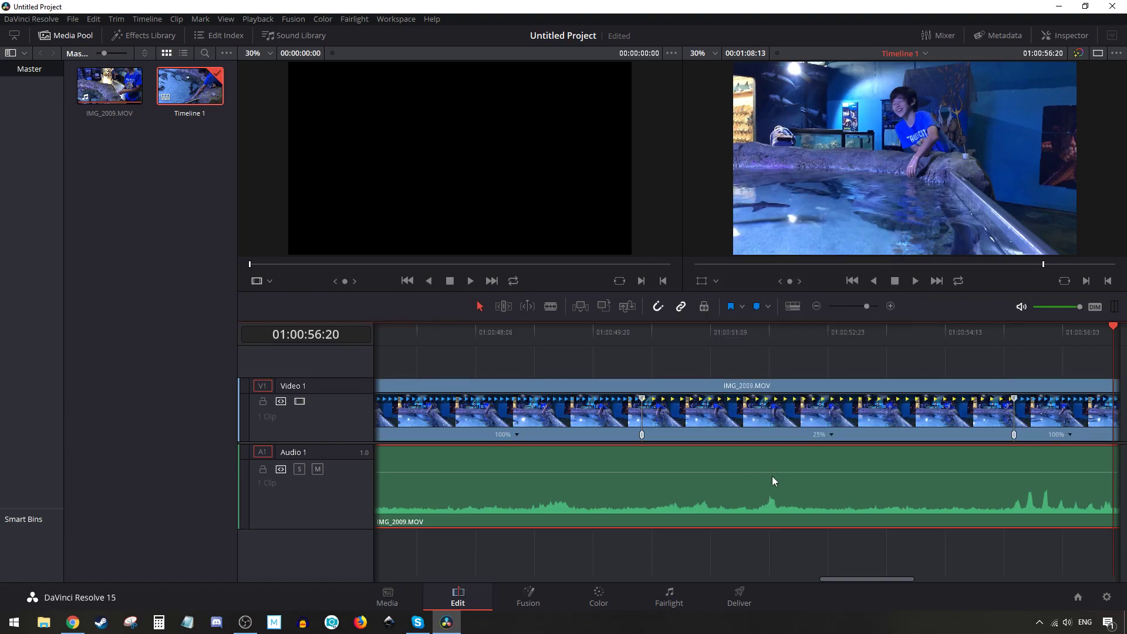
right_click(777, 459)
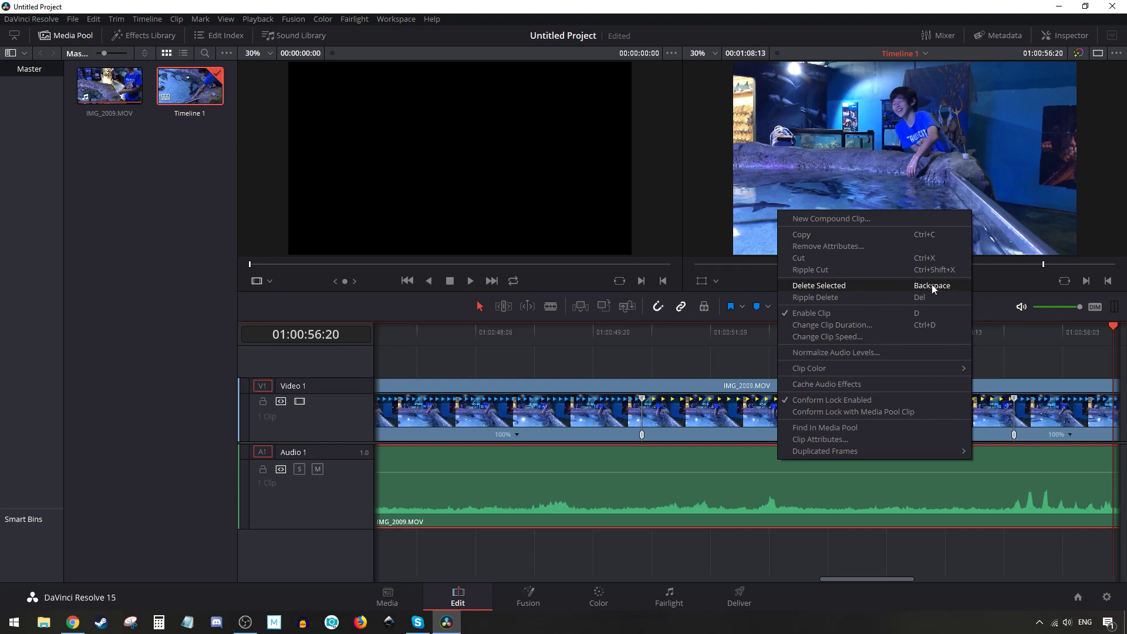
click(872, 291)
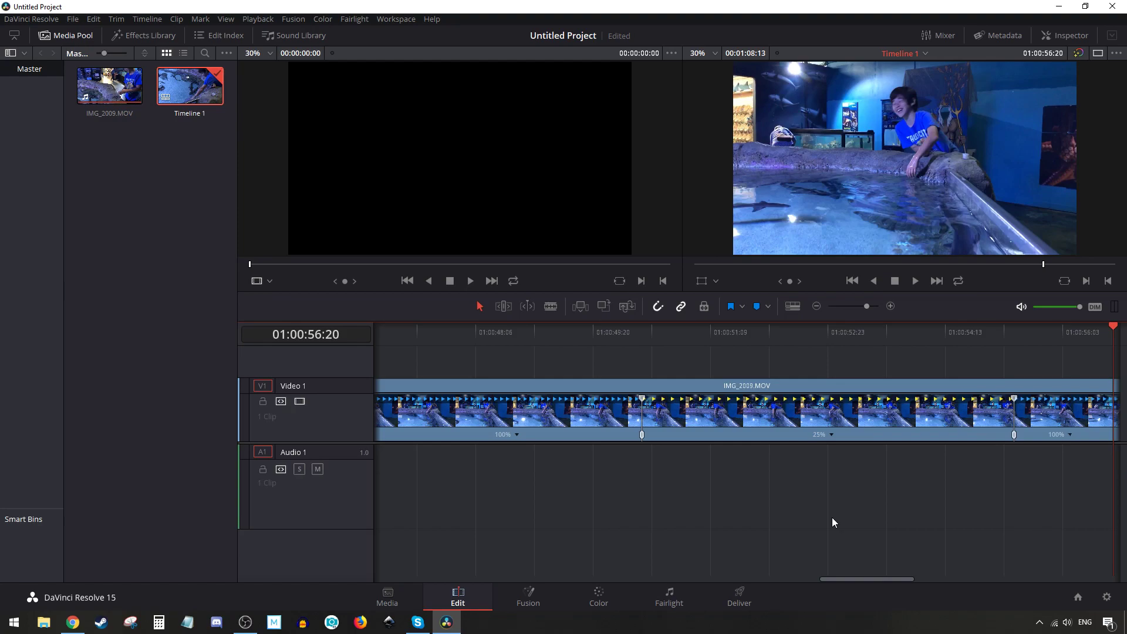
key(ctrl+z)
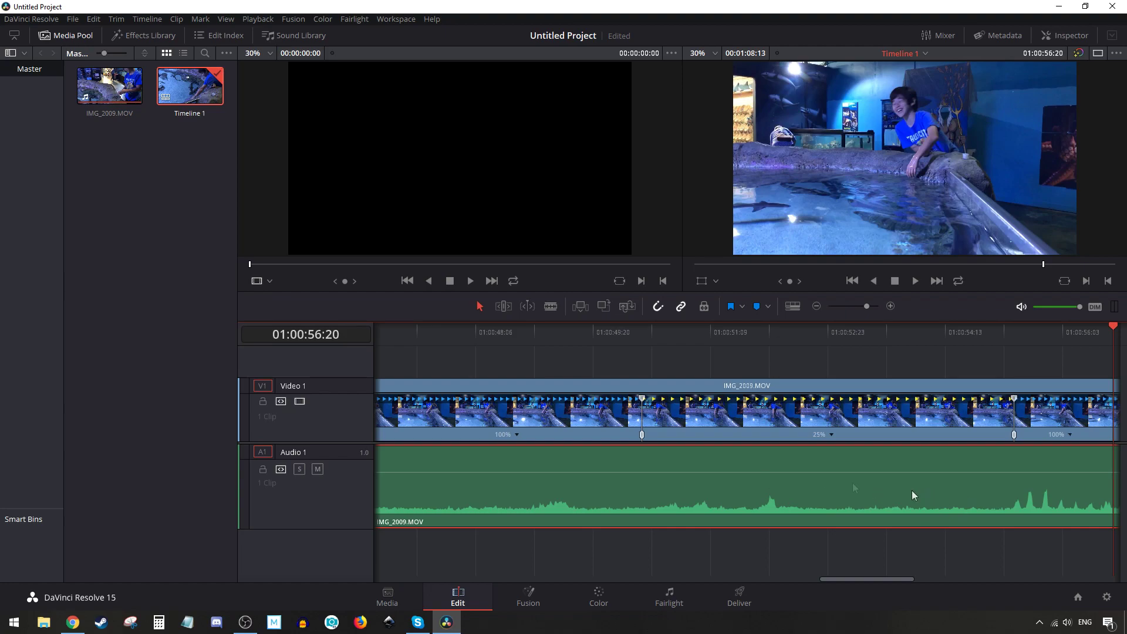
Blade-cut Audio 1 under both speed points, then select the middle audio piece
click(551, 307)
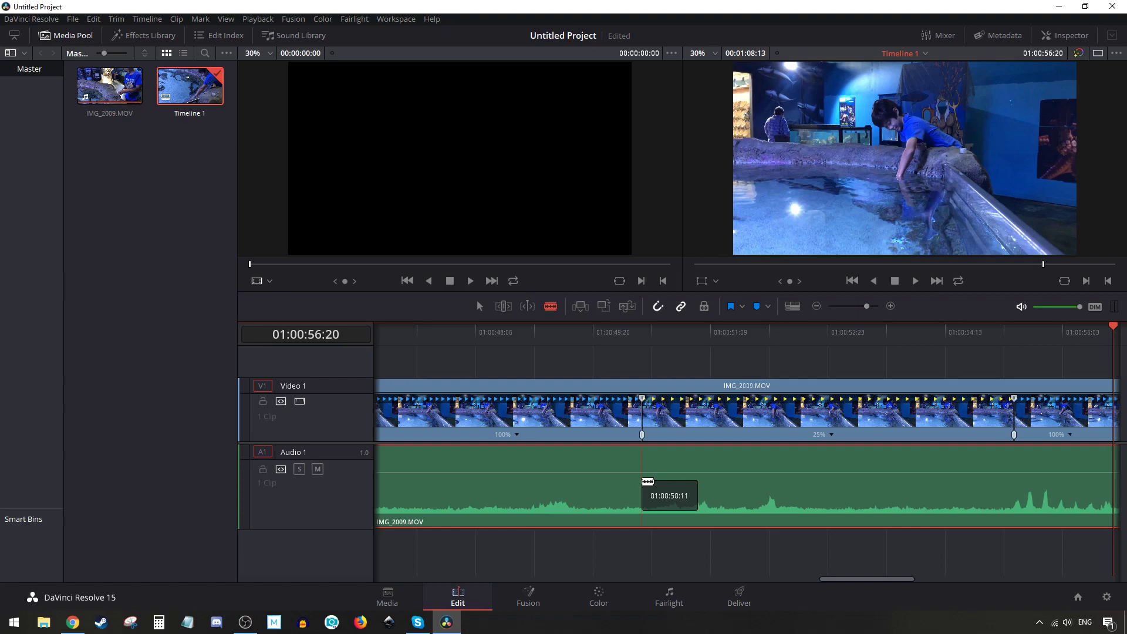
click(642, 481)
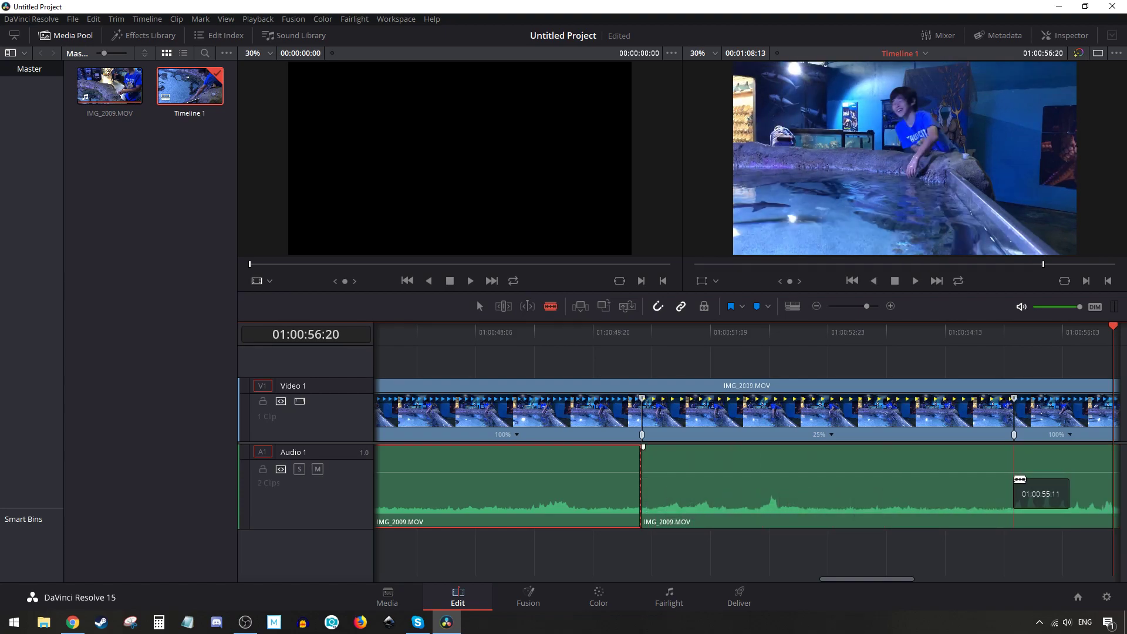
click(1014, 480)
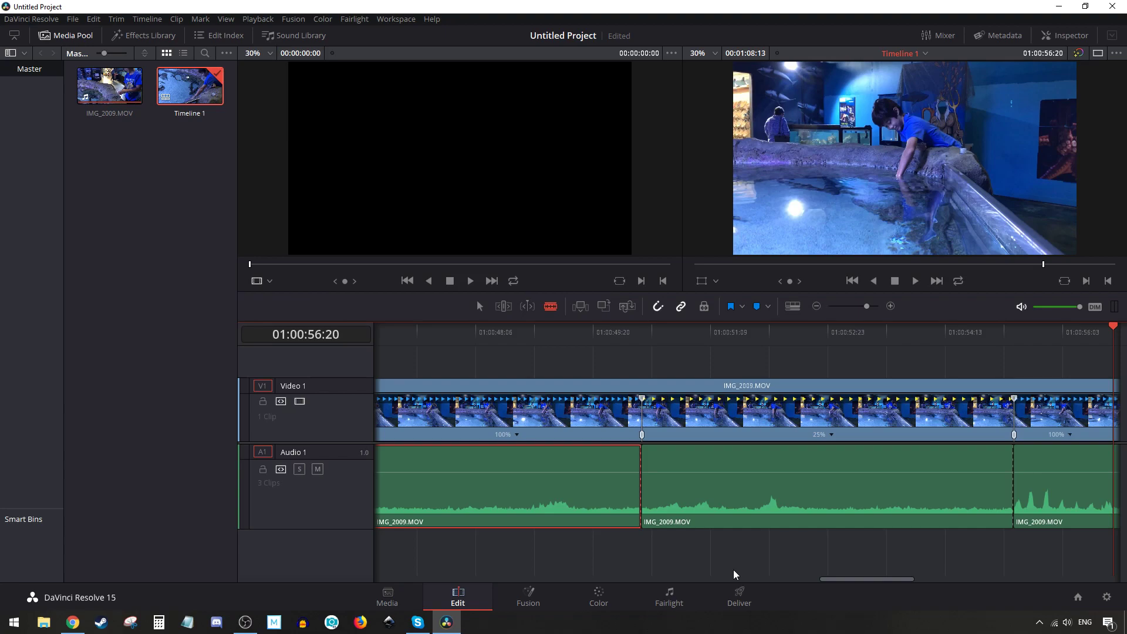
key(a)
click(783, 481)
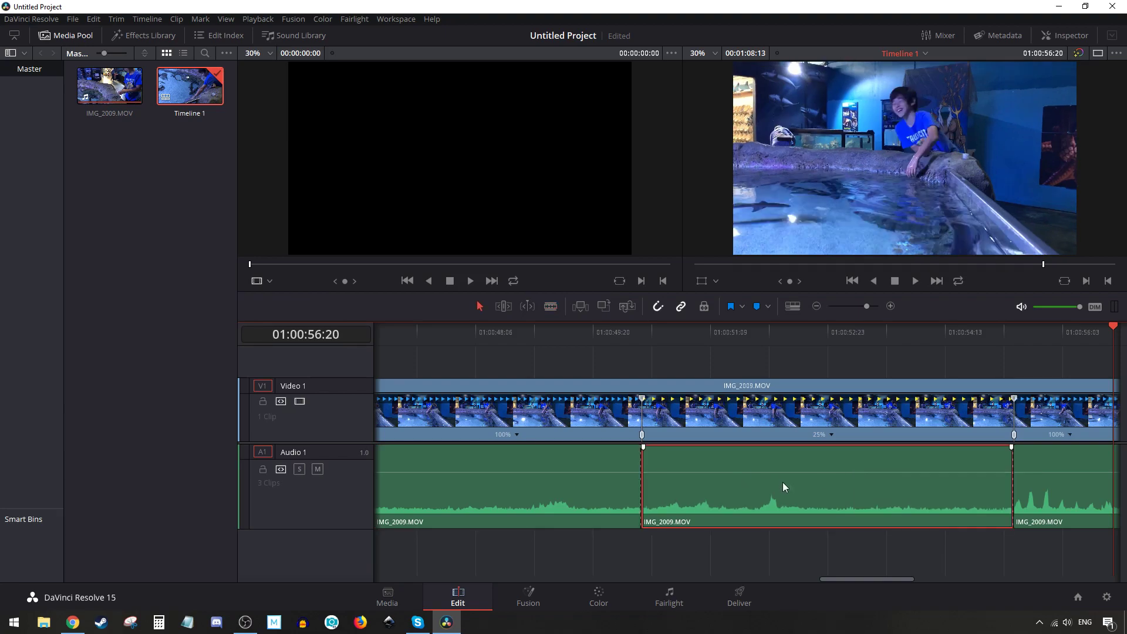
Delete the middle audio clip, then undo the deletion and both blade cuts
mouse_move(815, 472)
mouse_down()
mouse_move(817, 530)
mouse_move(815, 472)
mouse_up()
key(Delete)
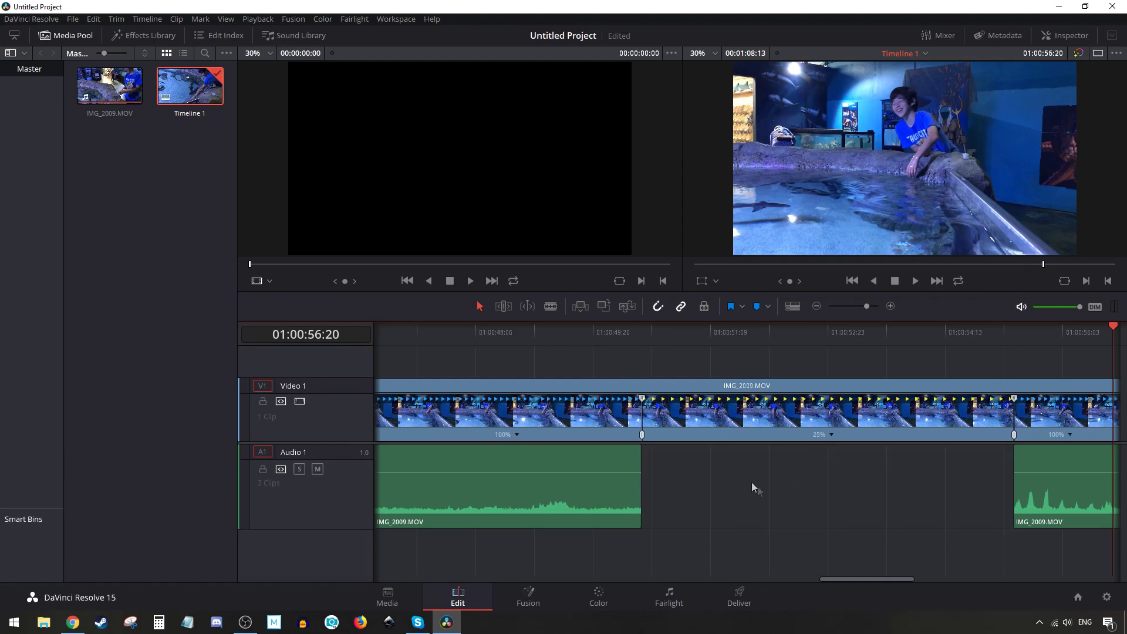
key(ctrl+z)
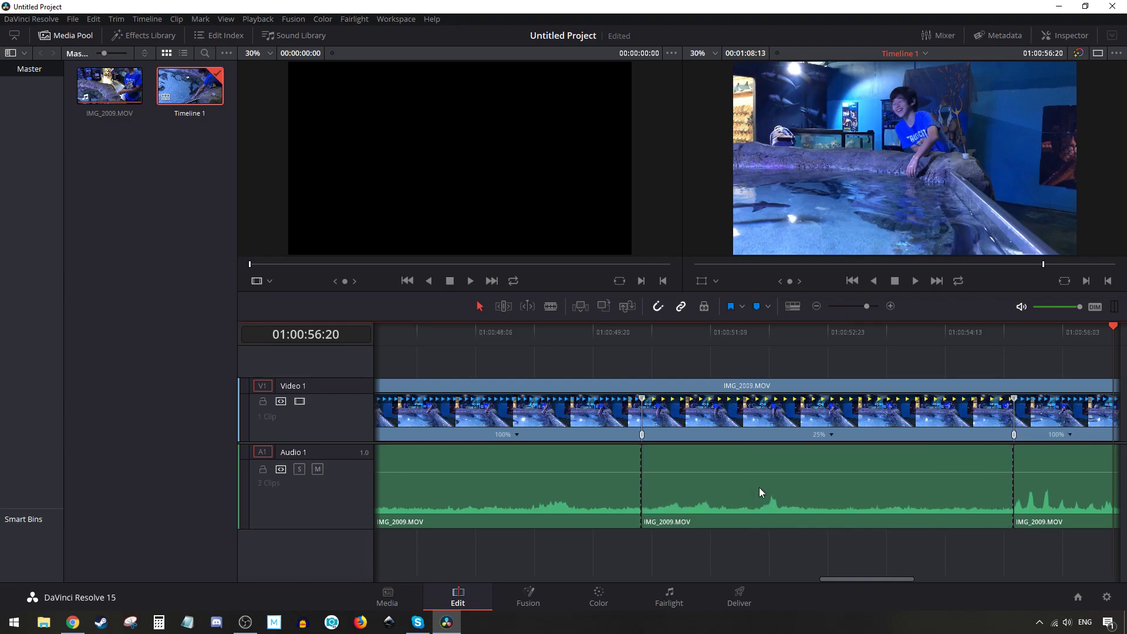
key(ctrl+z)
key(ctrl+z)
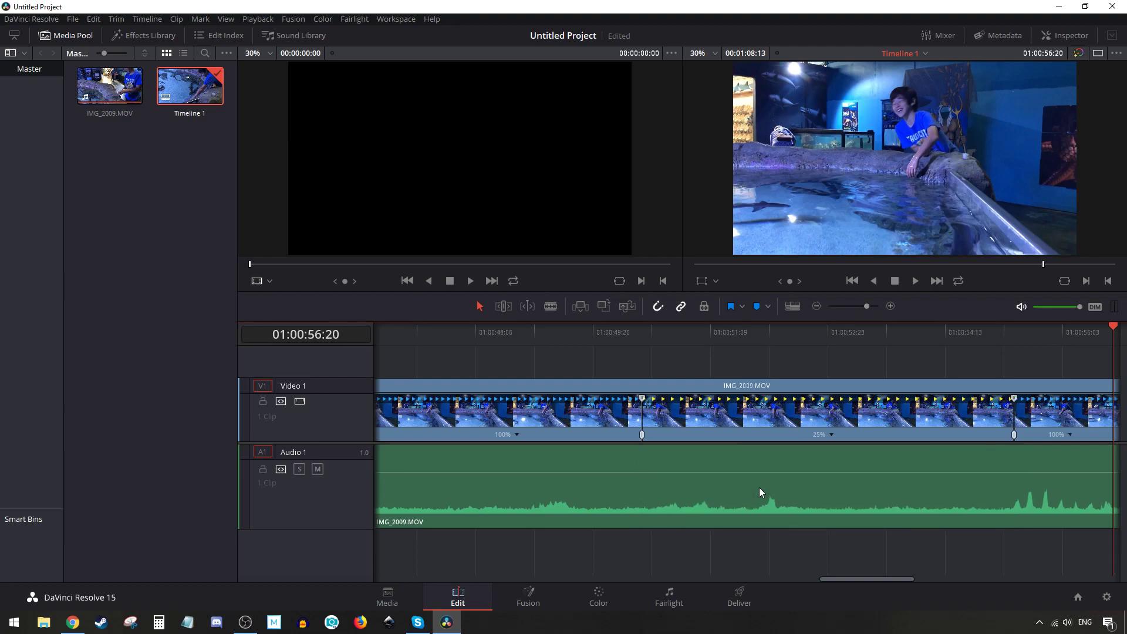
drag(889, 576, 904, 577)
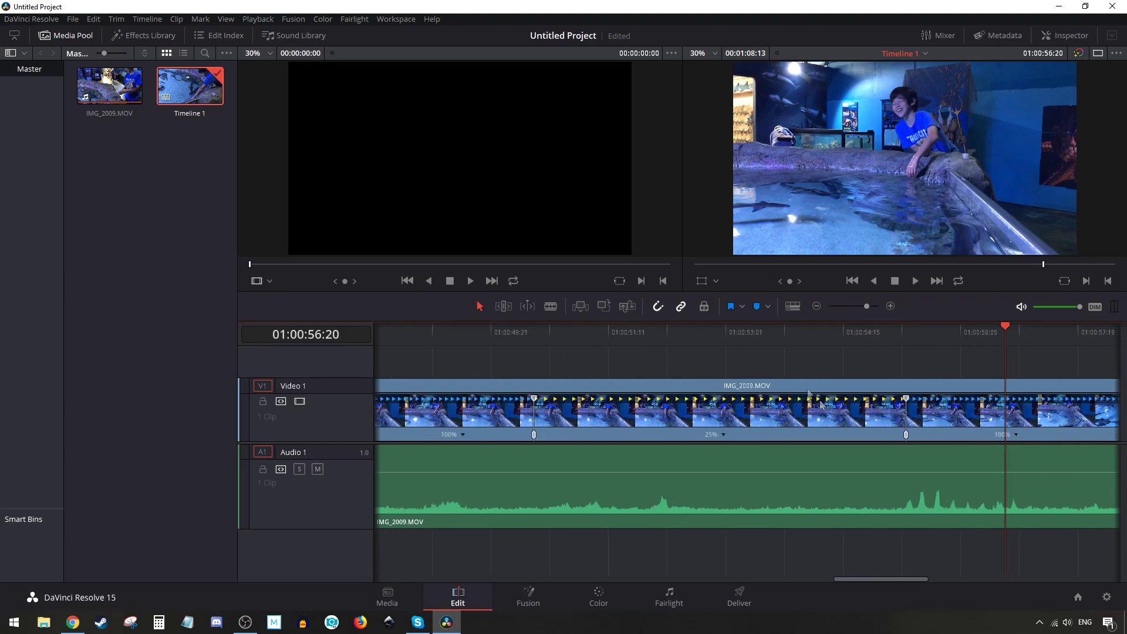